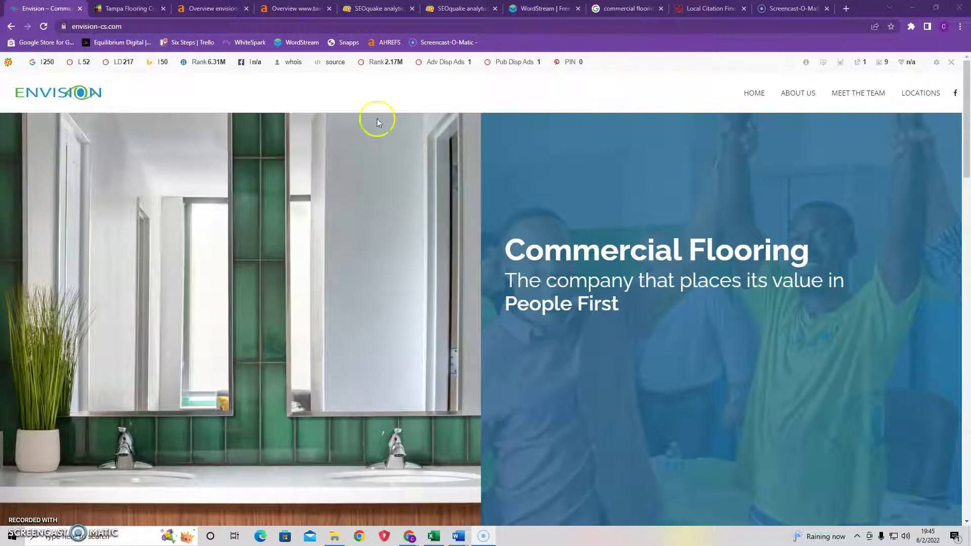
- Scroll through the Envision homepage's Pillars and Core Values sections
{"action": "scroll", "coordinate": [424, 166], "scroll_direction": "down", "scroll_amount": 9}
{"action": "scroll", "coordinate": [422, 193], "scroll_direction": "down", "scroll_amount": 15}
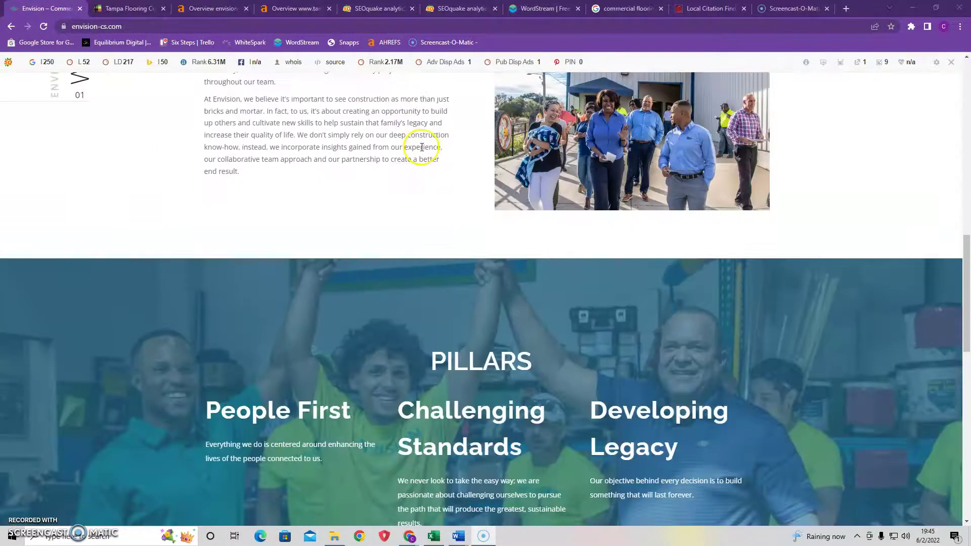
{"action": "scroll", "coordinate": [416, 191], "scroll_direction": "up", "scroll_amount": 20}
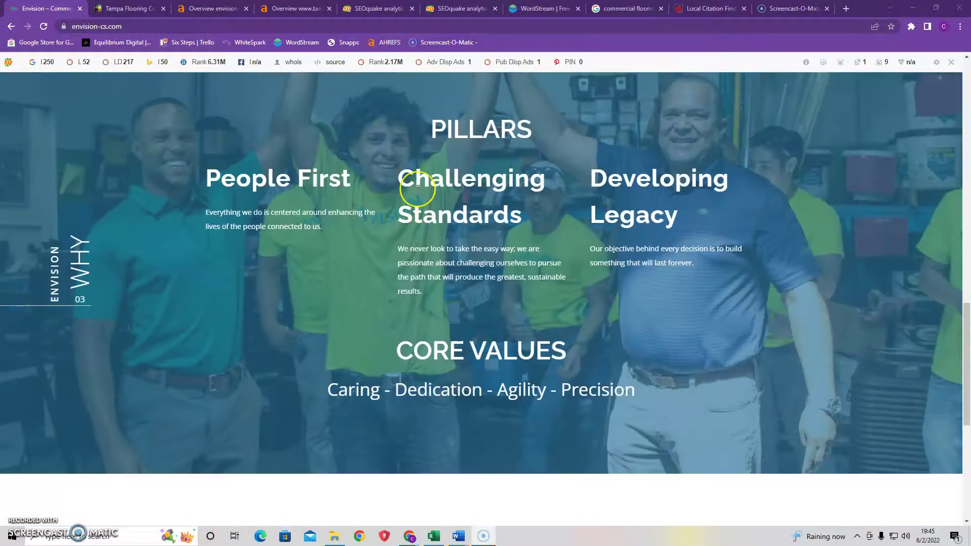
- Open SEOquake's Tampa Flooring Company report and scroll to keyword density, topped by flooring at 3.17%
{"action": "left_click", "coordinate": [126, 8]}
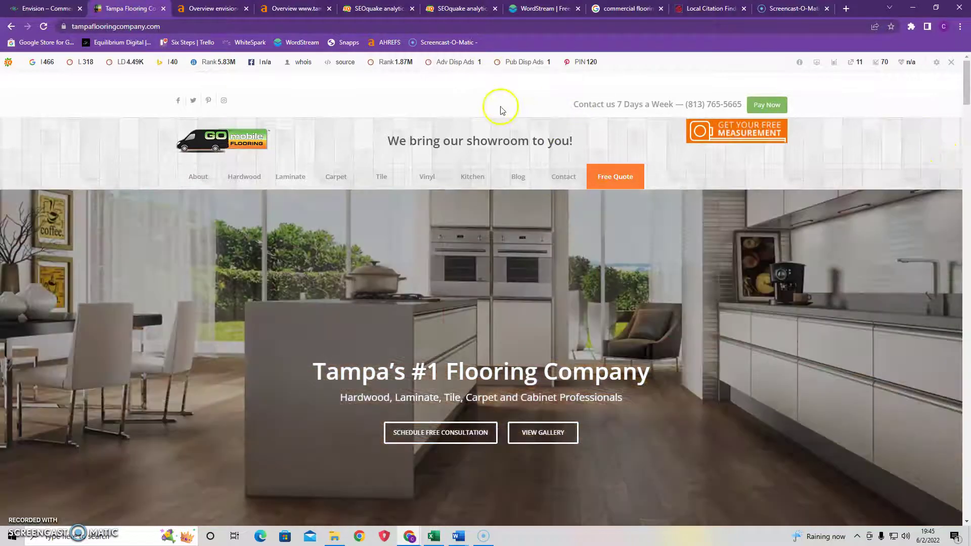
{"action": "left_click", "coordinate": [375, 10]}
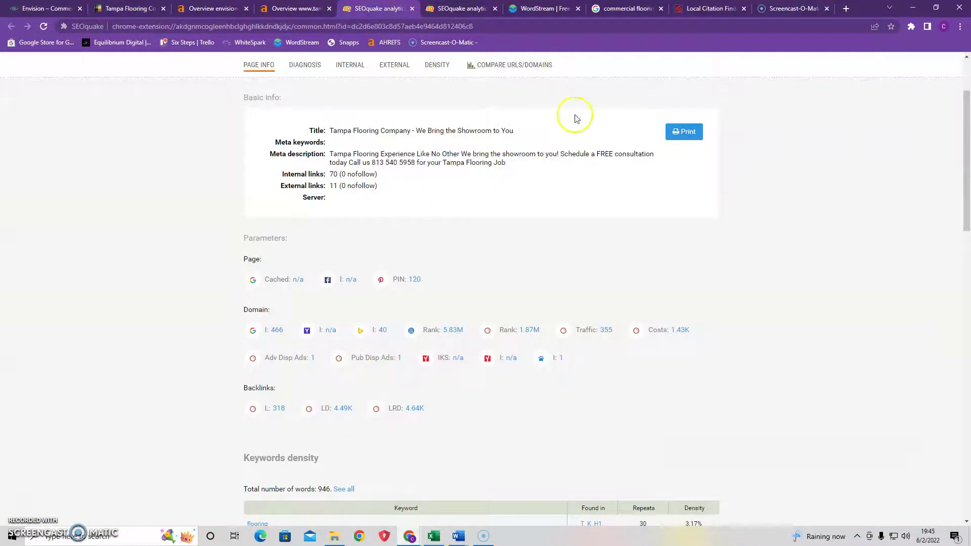
{"action": "scroll", "coordinate": [525, 199], "scroll_direction": "up", "scroll_amount": 2}
{"action": "scroll", "coordinate": [470, 212], "scroll_direction": "down", "scroll_amount": 3}
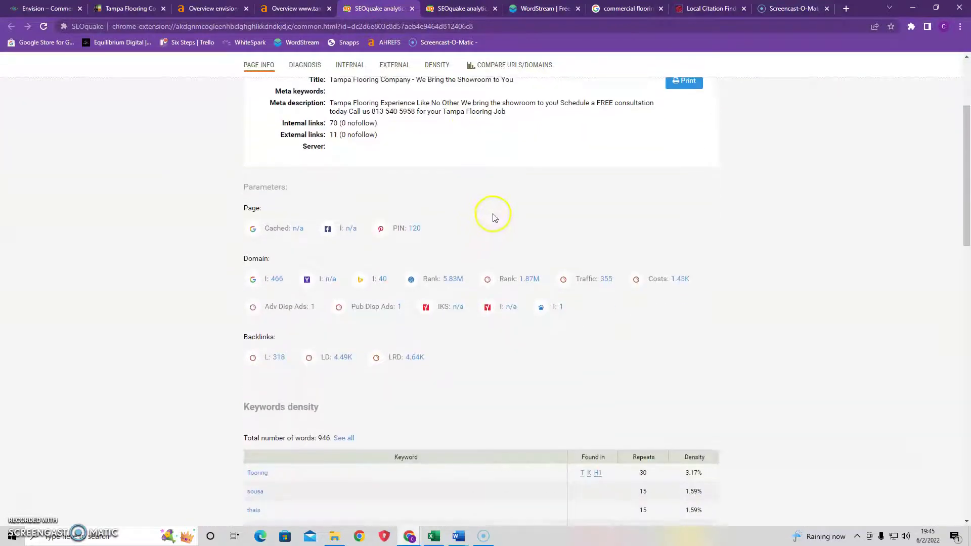
{"action": "scroll", "coordinate": [494, 217], "scroll_direction": "down", "scroll_amount": 2}
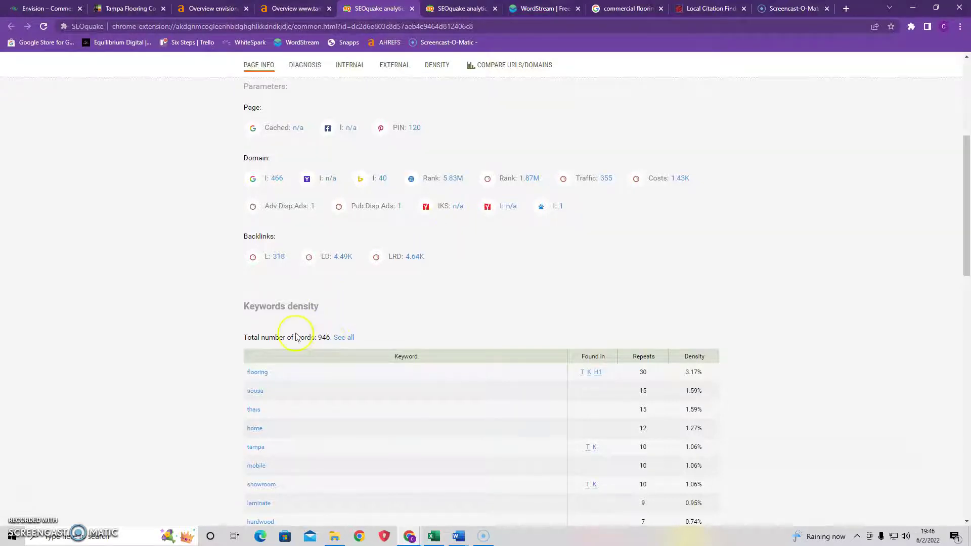
{"action": "scroll", "coordinate": [347, 338], "scroll_direction": "down", "scroll_amount": 2}
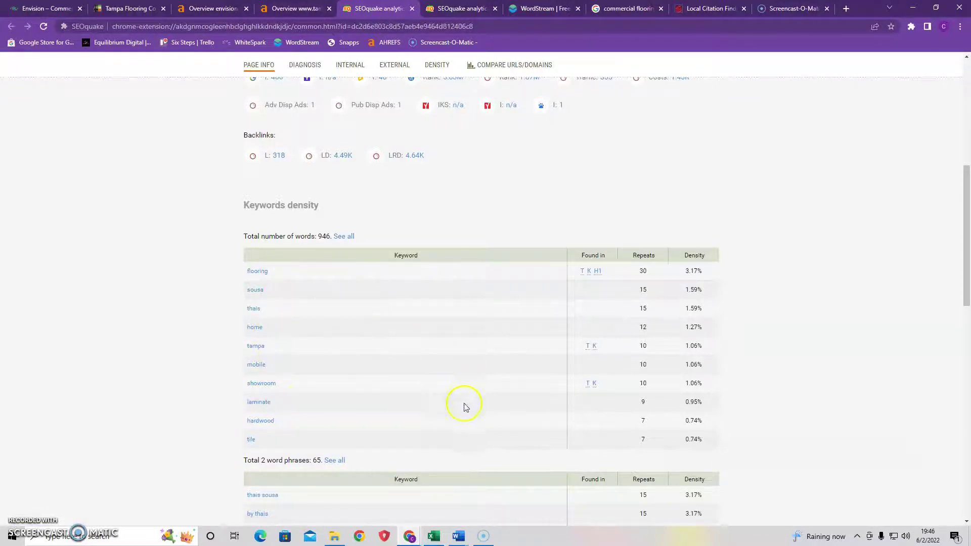
- Review SEOquake's Envision report: 605 total words and a flooring density of 0.99%
{"action": "left_click", "coordinate": [449, 9]}
{"action": "scroll", "coordinate": [468, 216], "scroll_direction": "down", "scroll_amount": 5}
{"action": "scroll", "coordinate": [405, 202], "scroll_direction": "up", "scroll_amount": 6}
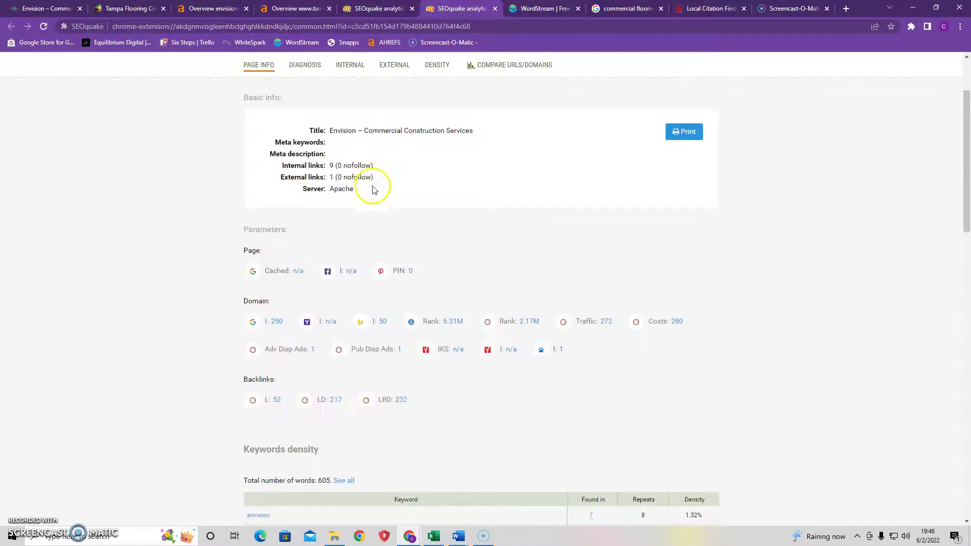
{"action": "scroll", "coordinate": [548, 268], "scroll_direction": "down", "scroll_amount": 3}
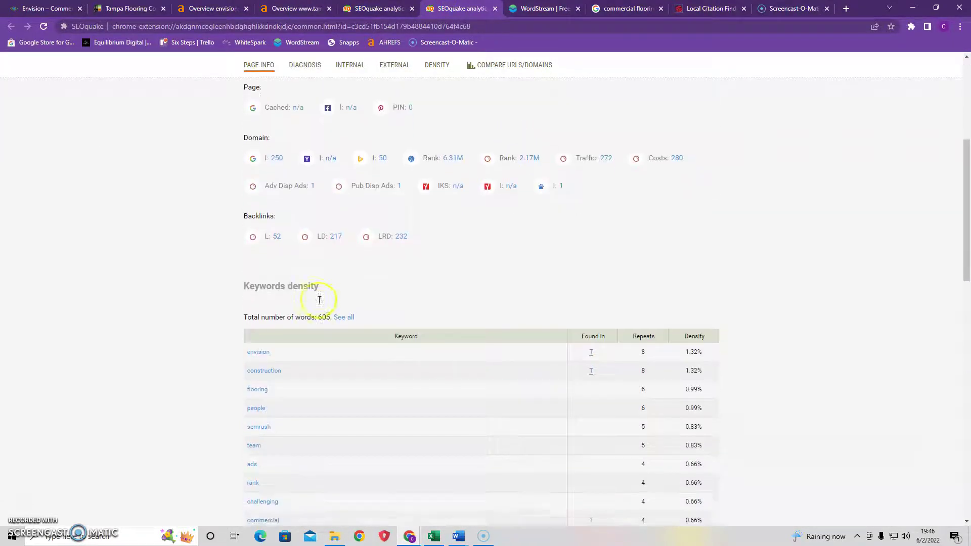
{"action": "scroll", "coordinate": [319, 301], "scroll_direction": "down", "scroll_amount": 2}
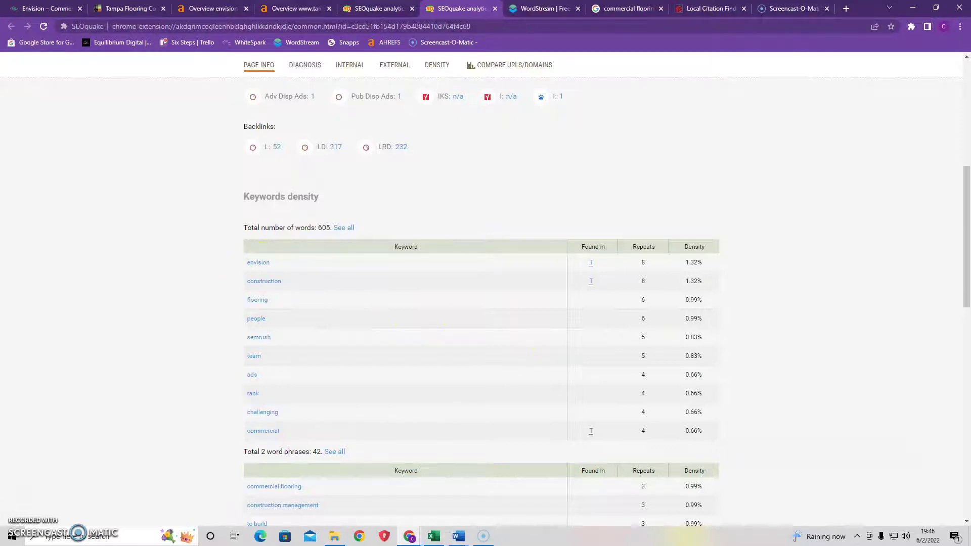
{"action": "scroll", "coordinate": [419, 192], "scroll_direction": "up", "scroll_amount": 3}
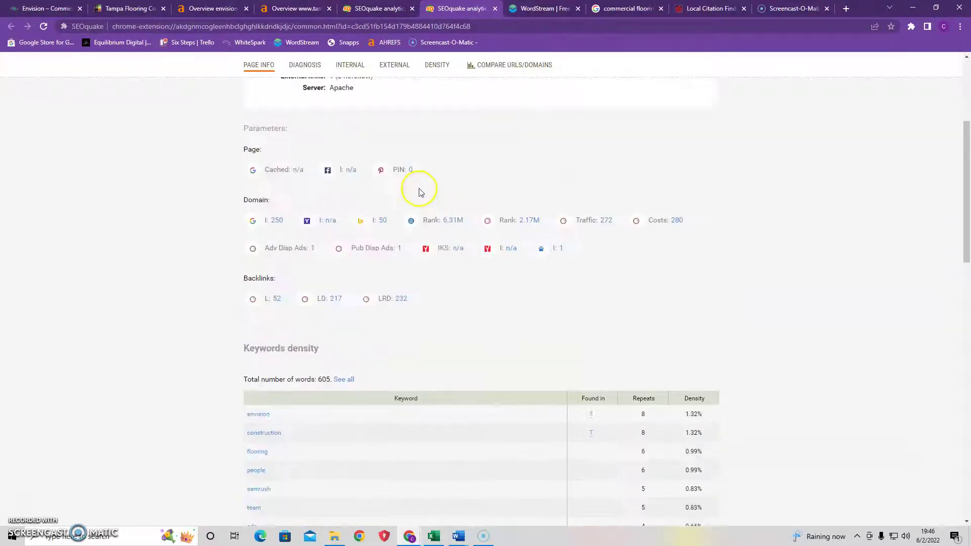
- Show WordStream's 'commercial flooring' results and highlight the 260 and 210 monthly search volumes
{"action": "left_click", "coordinate": [556, 8]}
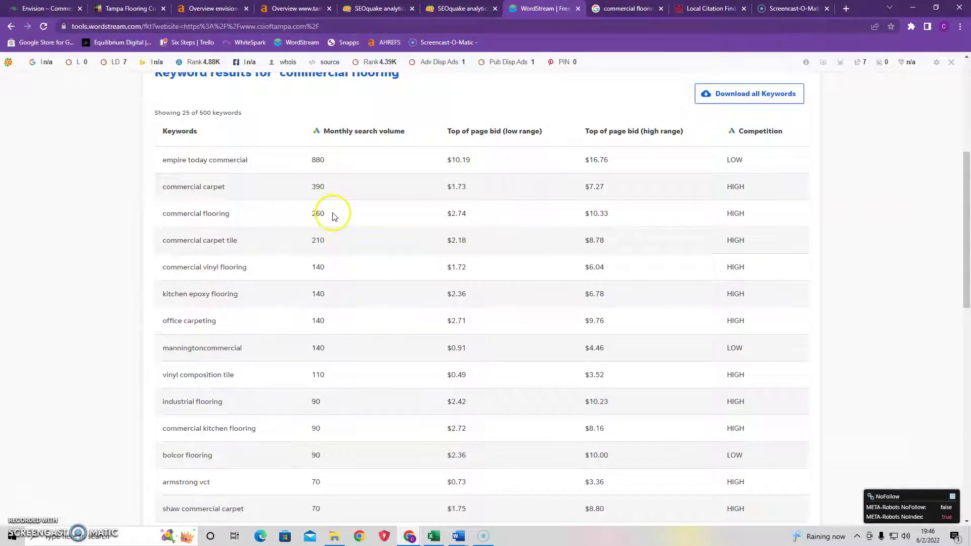
{"action": "scroll", "coordinate": [347, 216], "scroll_direction": "up", "scroll_amount": 1}
{"action": "scroll", "coordinate": [347, 217], "scroll_direction": "down", "scroll_amount": 2}
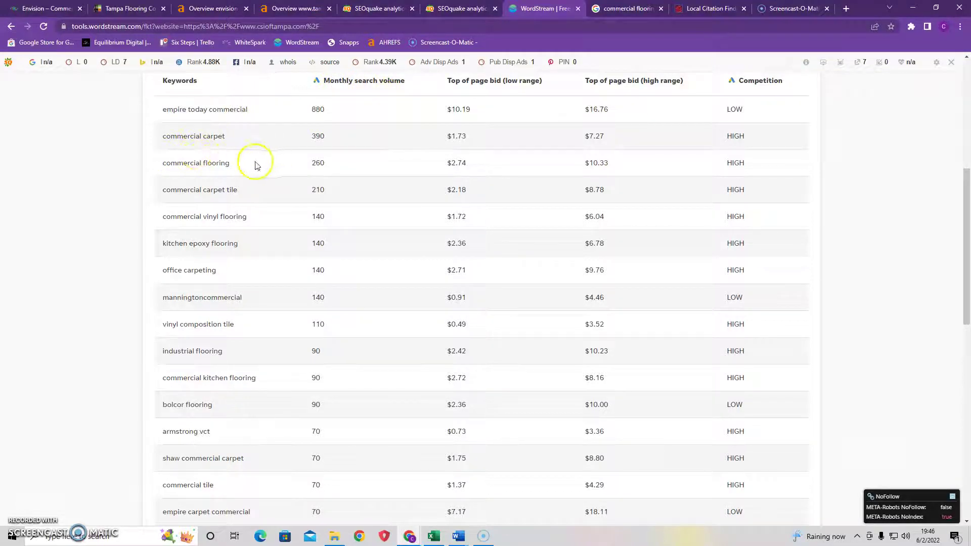
{"action": "left_click_drag", "start_coordinate": [257, 165], "coordinate": [174, 160]}
{"action": "left_click_drag", "start_coordinate": [346, 160], "coordinate": [147, 135]}
{"action": "scroll", "coordinate": [238, 177], "scroll_direction": "down", "scroll_amount": 1}
{"action": "left_click_drag", "start_coordinate": [300, 142], "coordinate": [310, 161]}
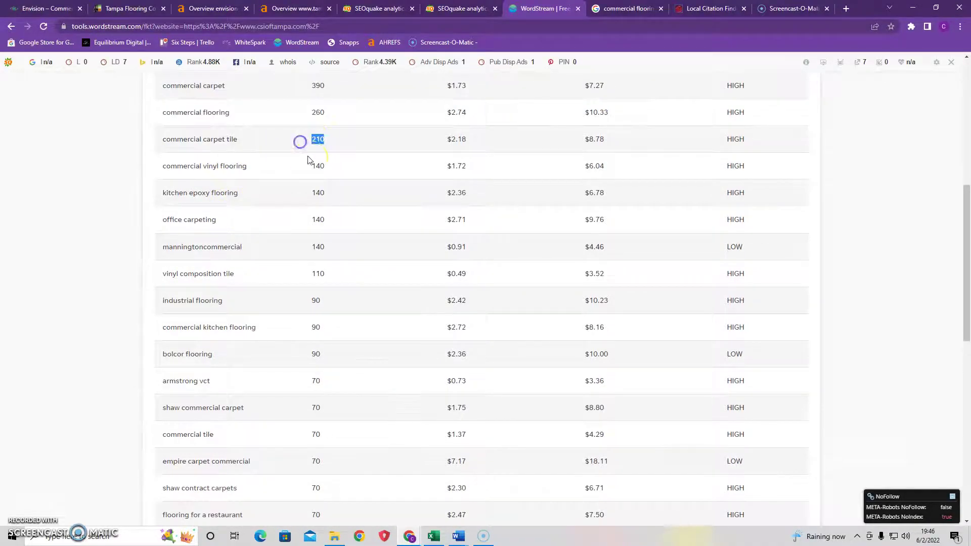
{"action": "scroll", "coordinate": [305, 204], "scroll_direction": "up", "scroll_amount": 2}
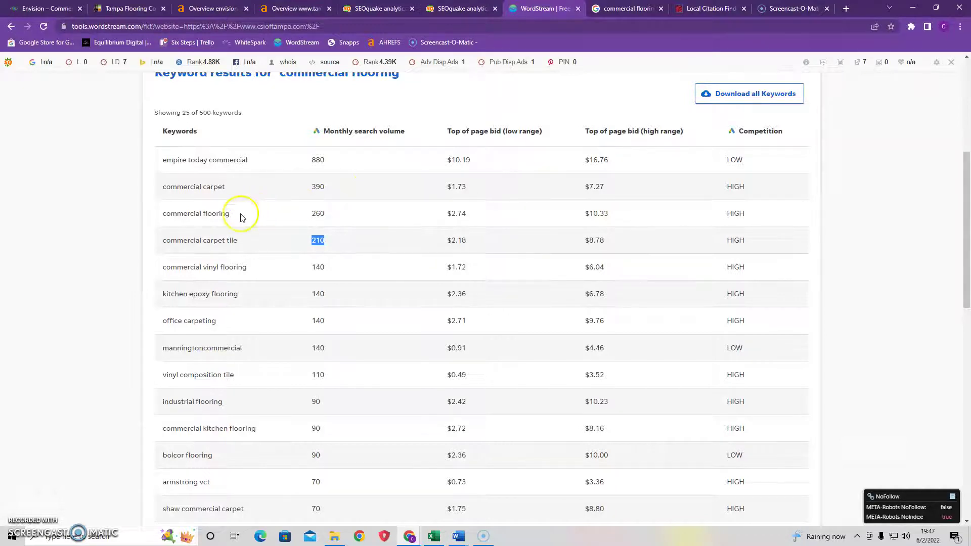
{"action": "left_click_drag", "start_coordinate": [243, 215], "coordinate": [151, 209]}
{"action": "left_click", "coordinate": [362, 215]}
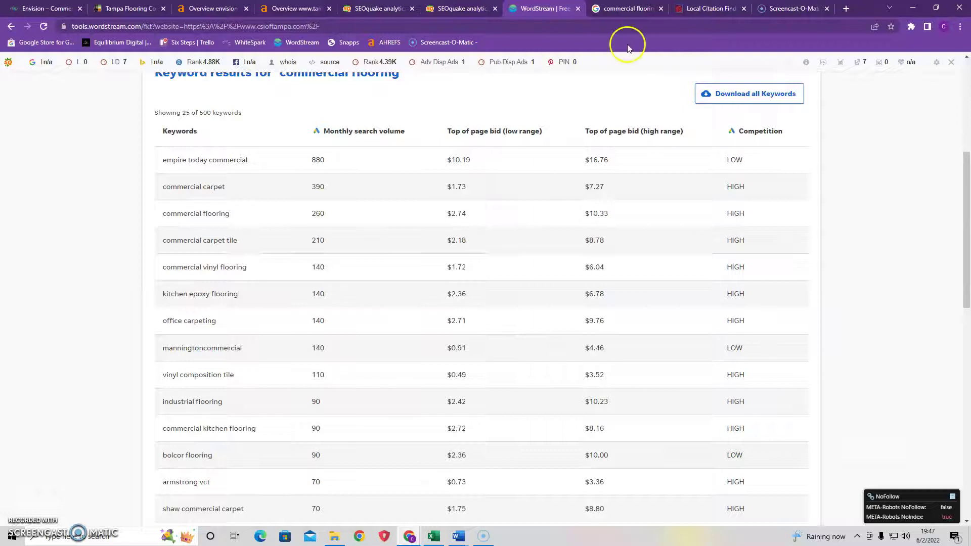
- Show the 'commercial flooring tampa fl' results, zoom the Flooring Stores map in, and select Yorkshore
{"action": "left_click", "coordinate": [615, 10]}
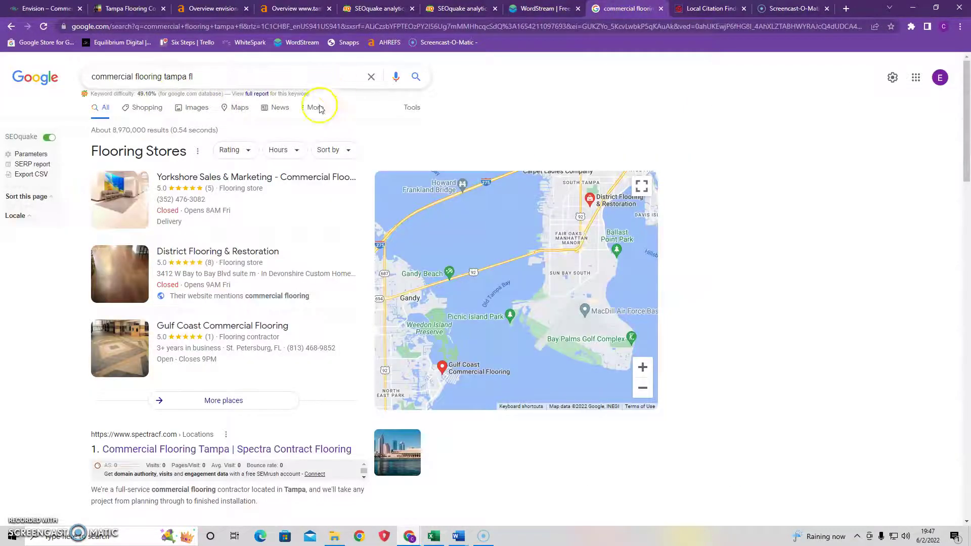
{"action": "double_click", "coordinate": [380, 217]}
{"action": "scroll", "coordinate": [316, 233], "scroll_direction": "down", "scroll_amount": 2}
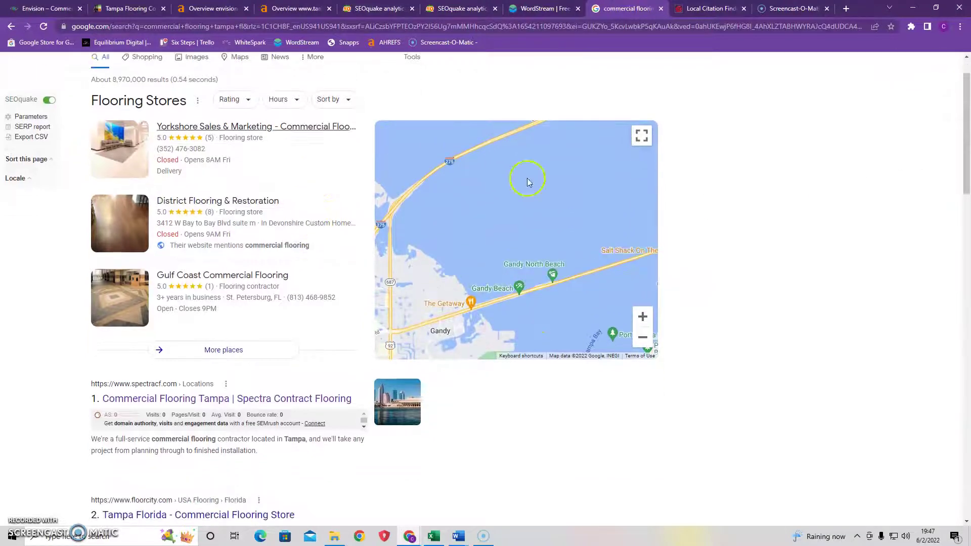
{"action": "scroll", "coordinate": [226, 172], "scroll_direction": "up", "scroll_amount": 1}
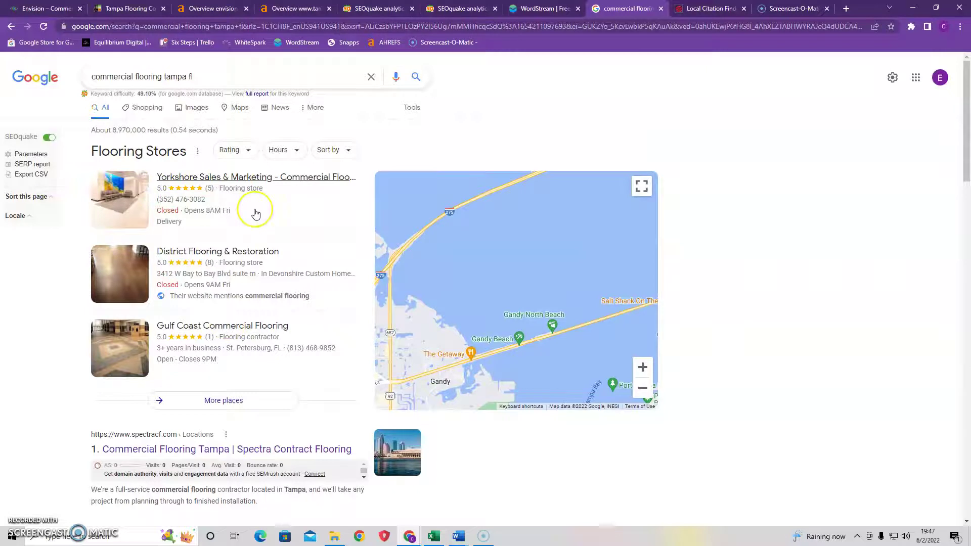
{"action": "left_click", "coordinate": [255, 213]}
{"action": "left_click", "coordinate": [252, 214]}
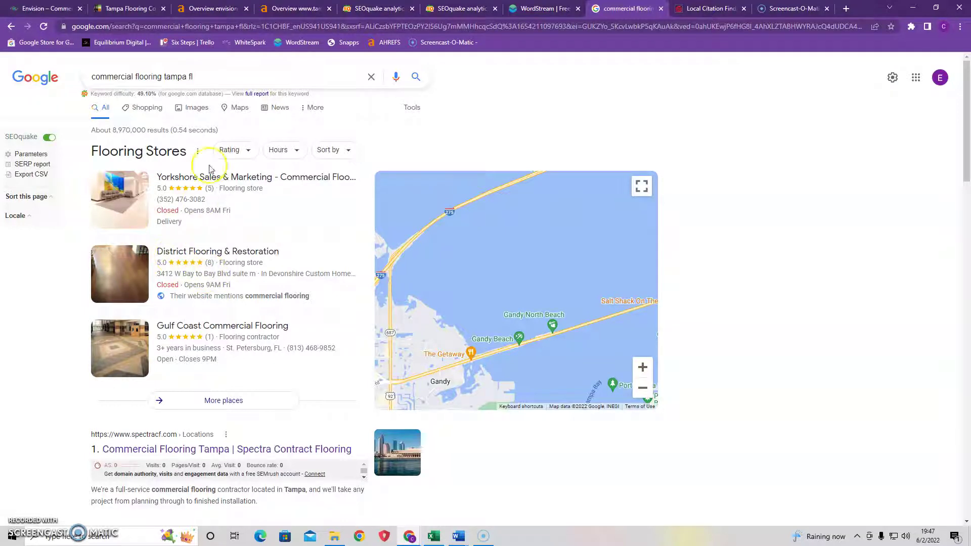
- Check Tampa Flooring Company's Local Citation Finder results, then go back to the Google results
{"action": "left_click", "coordinate": [732, 8]}
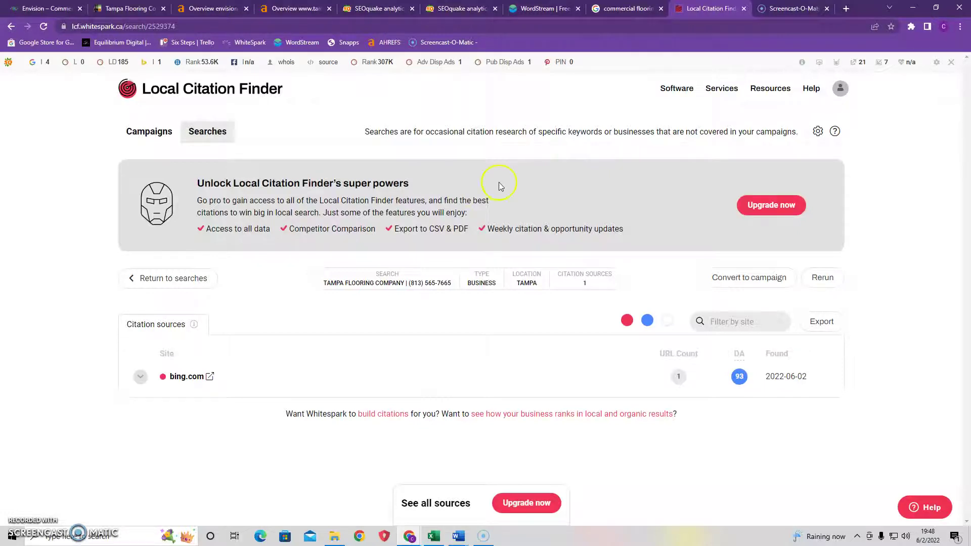
{"action": "left_click", "coordinate": [618, 11]}
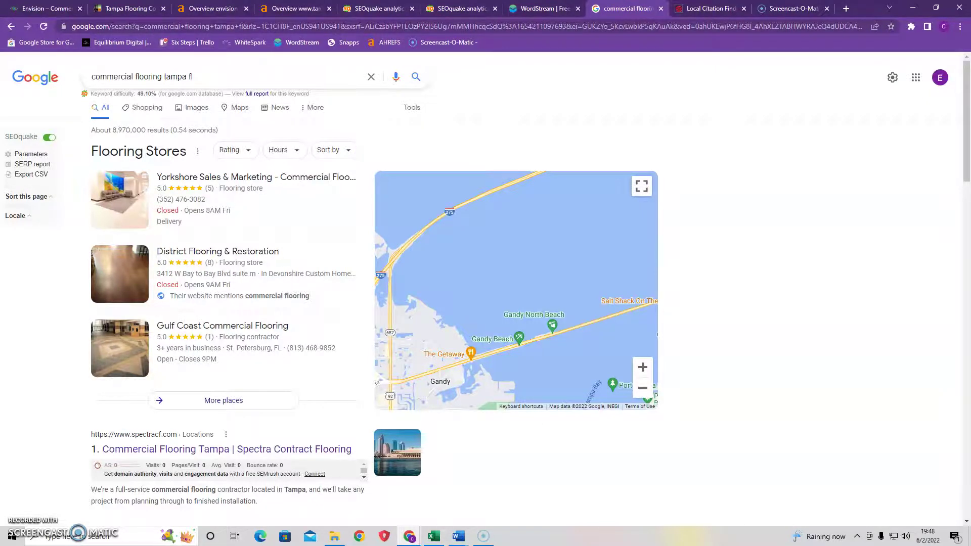
- Look over the organic results, then bring up Ahrefs' envision-cs.com overview (DR 10, 163 backlinks)
{"action": "scroll", "coordinate": [222, 382], "scroll_direction": "down", "scroll_amount": 5}
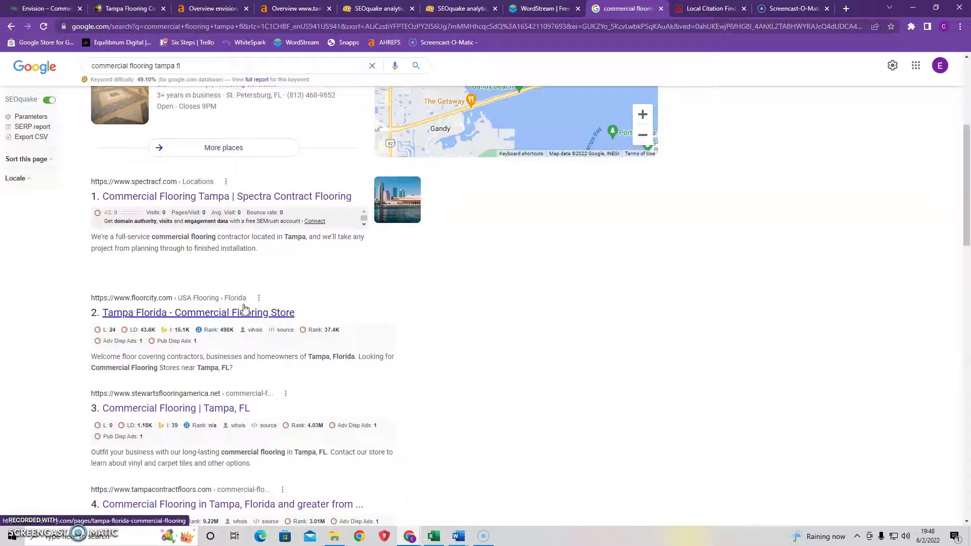
{"action": "left_click", "coordinate": [210, 11]}
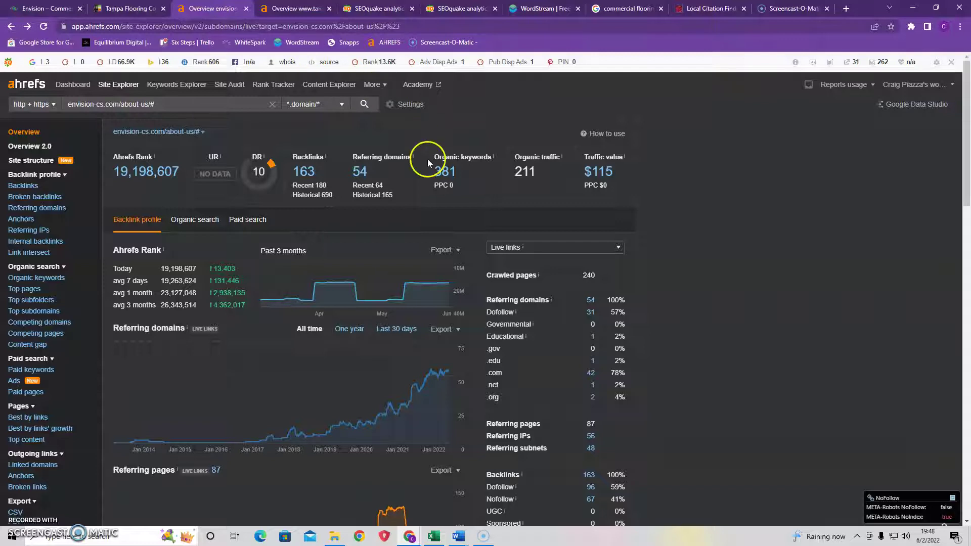
- Inspect the UR and DR info tooltips on Envision's Ahrefs overview
{"action": "mouse_move", "coordinate": [219, 154]}
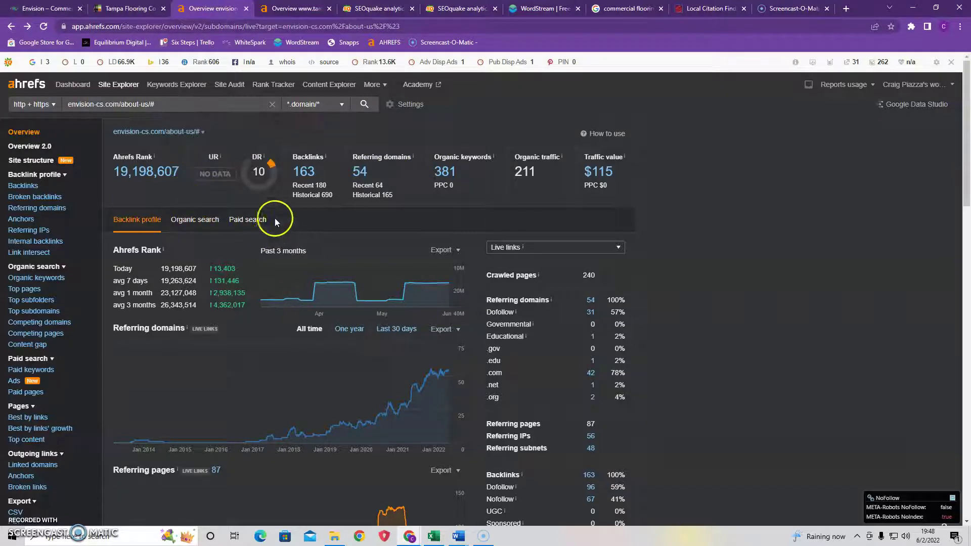
{"action": "mouse_move", "coordinate": [265, 157]}
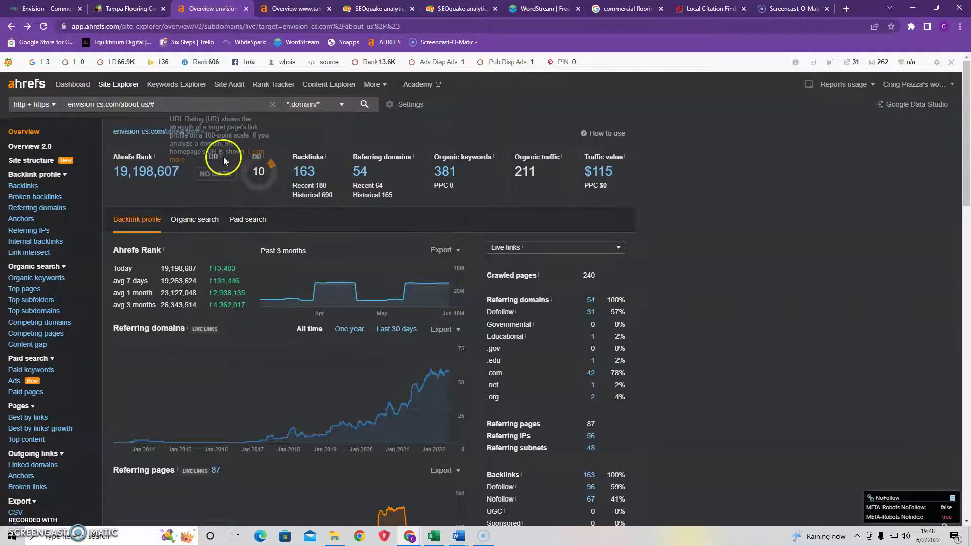
- Open Tampa Flooring Company's Ahrefs overview and inspect its UR gauge and Ahrefs Rank chart
{"action": "left_click", "coordinate": [302, 8]}
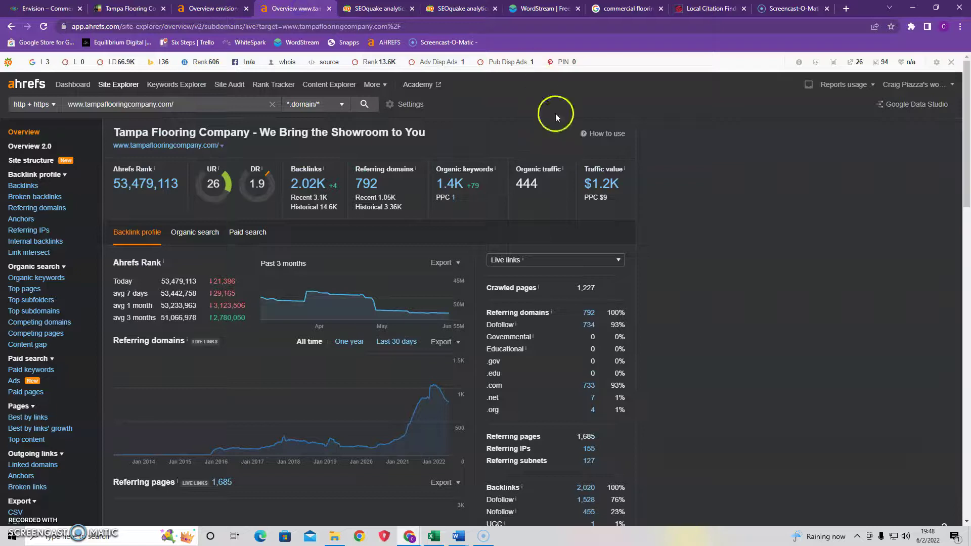
{"action": "mouse_move", "coordinate": [217, 163]}
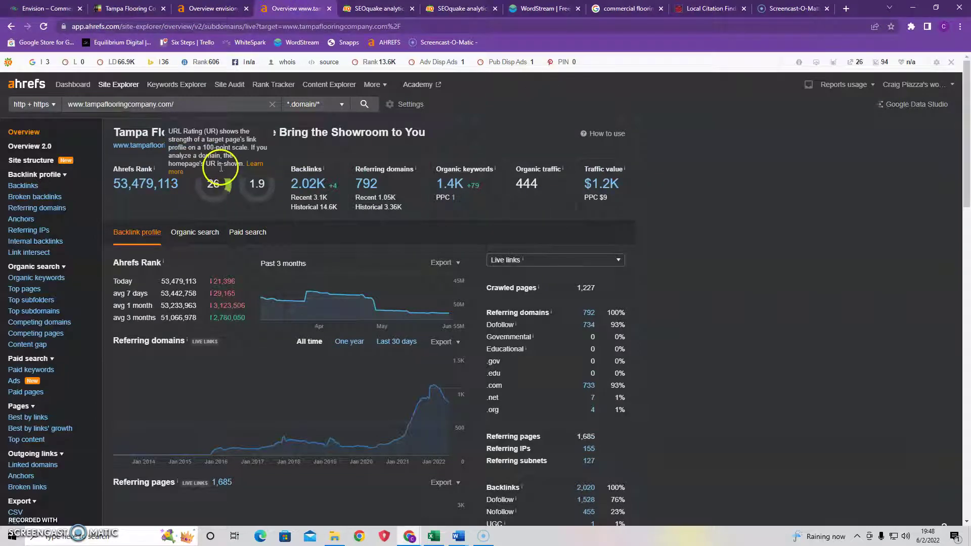
{"action": "mouse_move", "coordinate": [319, 289]}
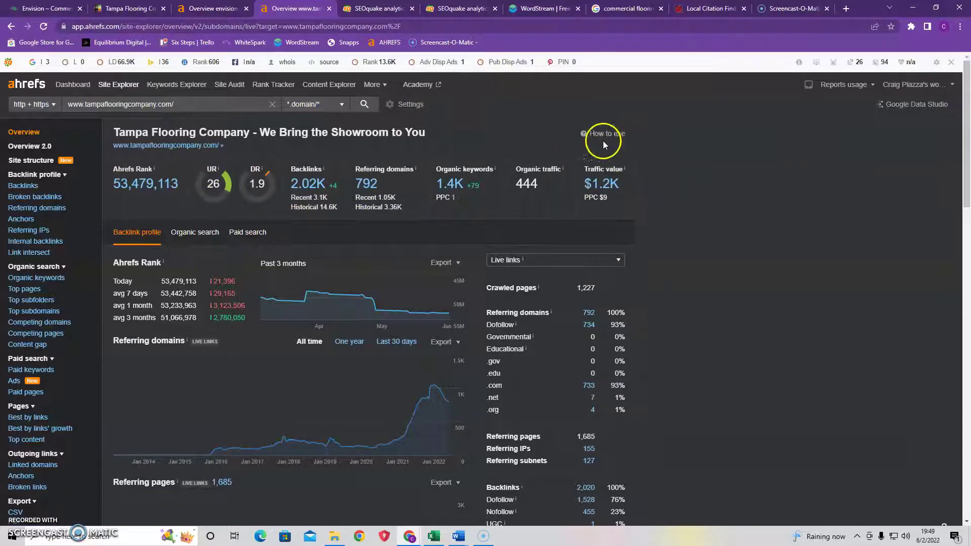
{"action": "left_click", "coordinate": [221, 13]}
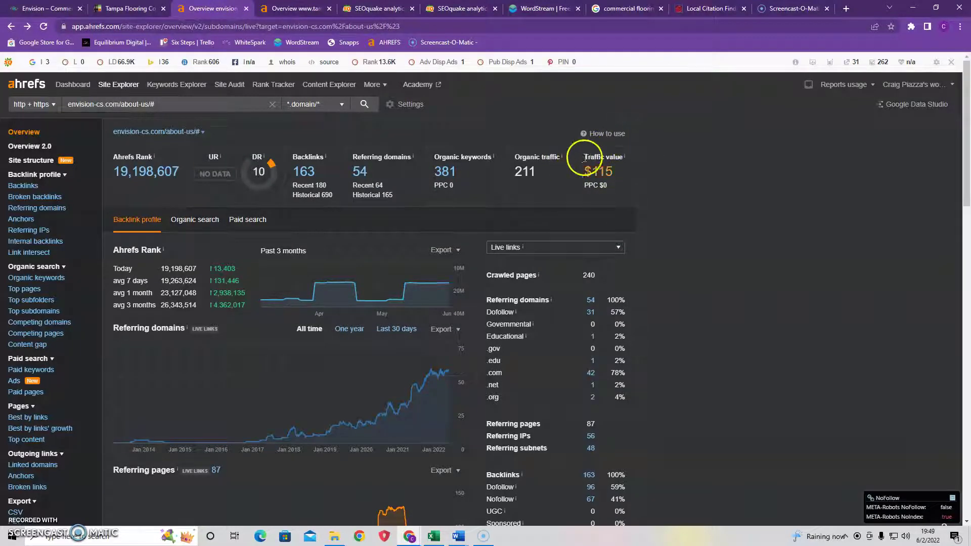
{"action": "left_click", "coordinate": [291, 9]}
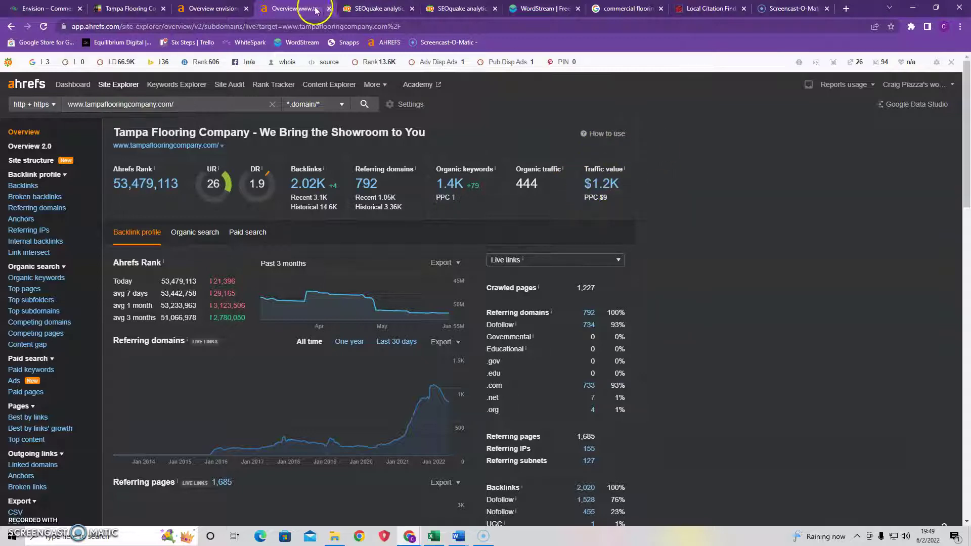
{"action": "left_click", "coordinate": [224, 9]}
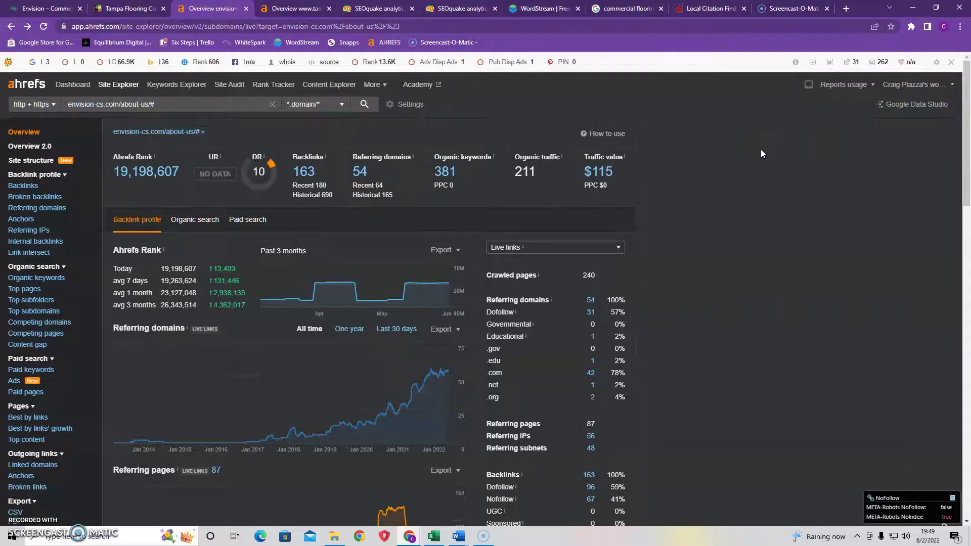
- Scroll the Envision homepage and glance at the SEOquake keyword density report
{"action": "left_click", "coordinate": [46, 8]}
{"action": "scroll", "coordinate": [584, 191], "scroll_direction": "down", "scroll_amount": 5}
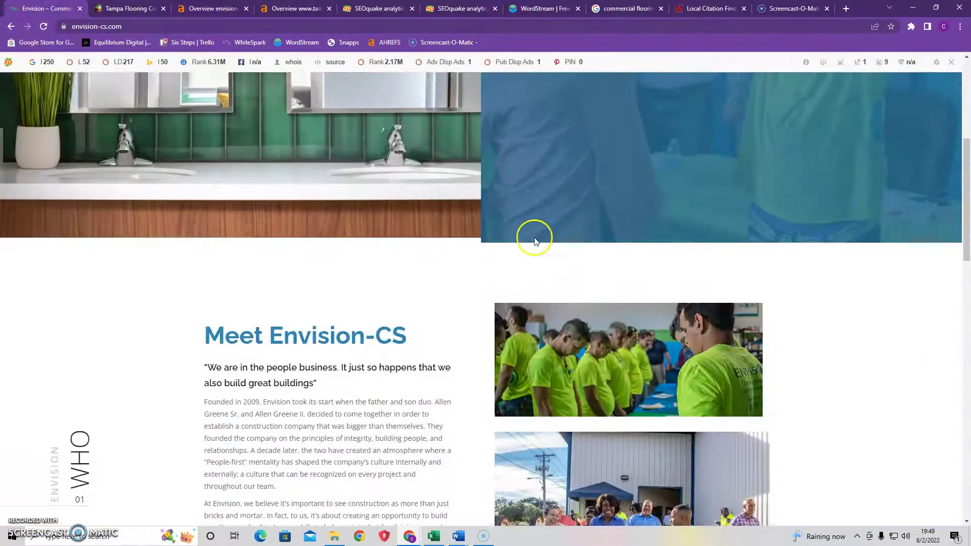
{"action": "scroll", "coordinate": [535, 240], "scroll_direction": "down", "scroll_amount": 15}
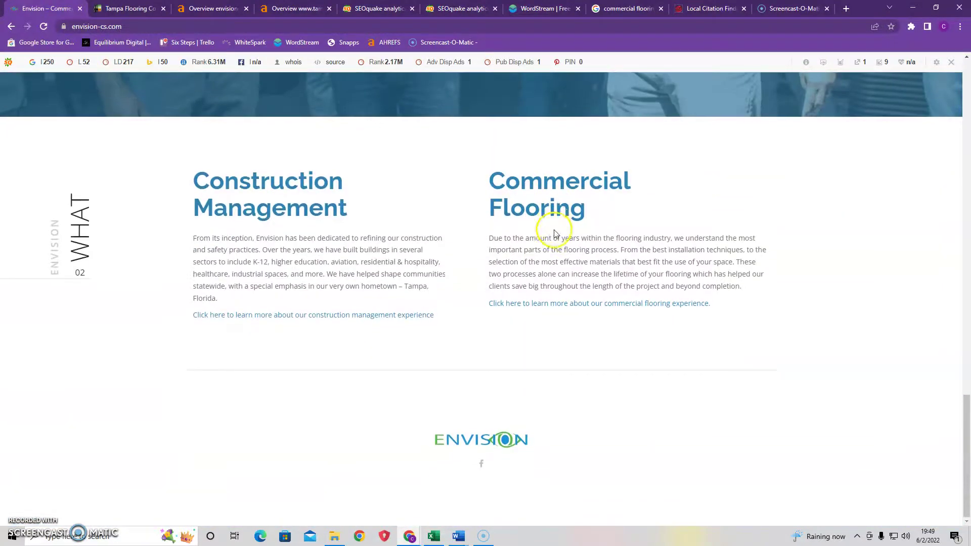
{"action": "scroll", "coordinate": [569, 356], "scroll_direction": "up", "scroll_amount": 20}
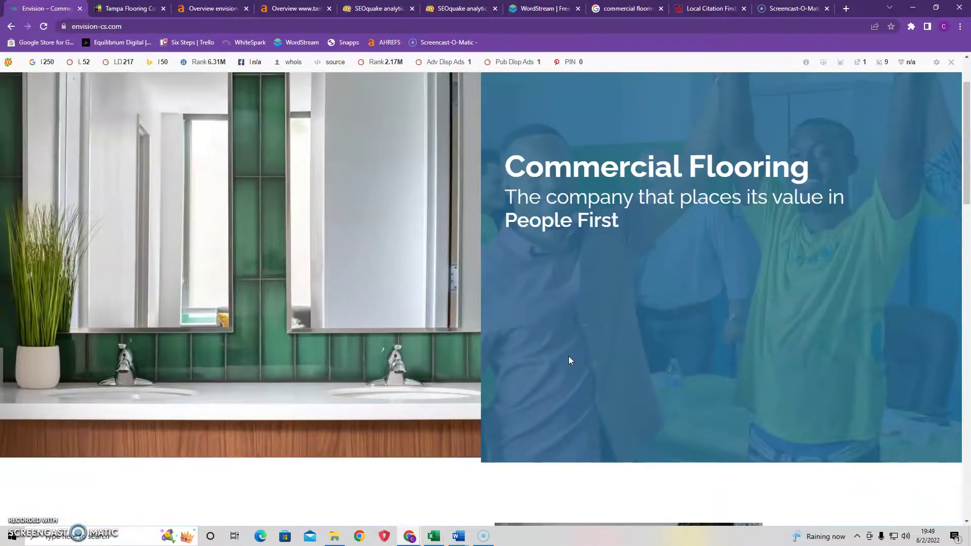
{"action": "scroll", "coordinate": [569, 360], "scroll_direction": "up", "scroll_amount": 2}
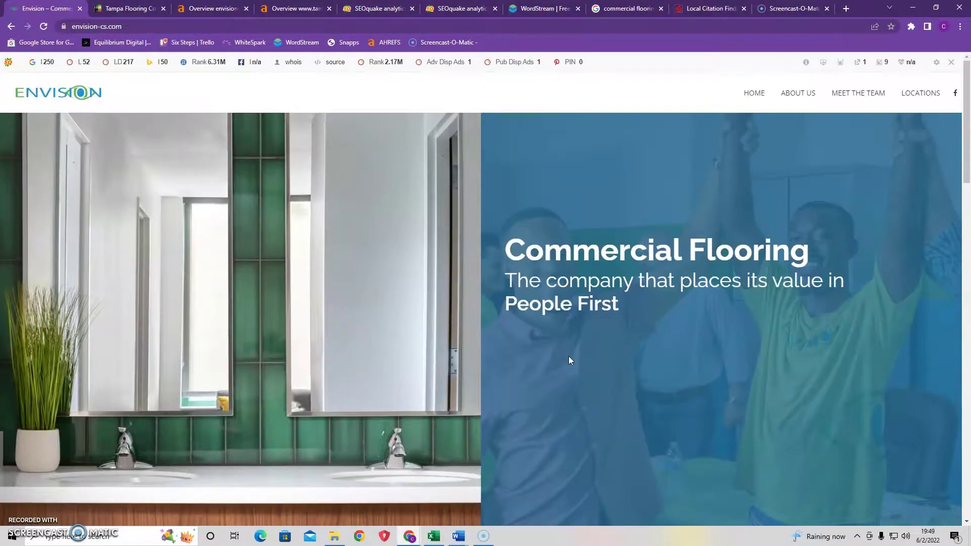
{"action": "left_click", "coordinate": [380, 8]}
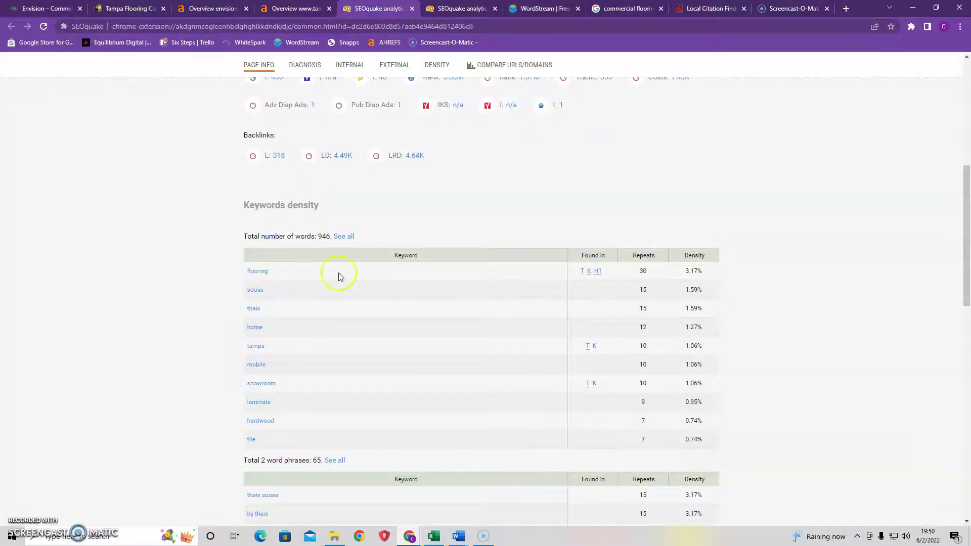
{"action": "left_click", "coordinate": [33, 9]}
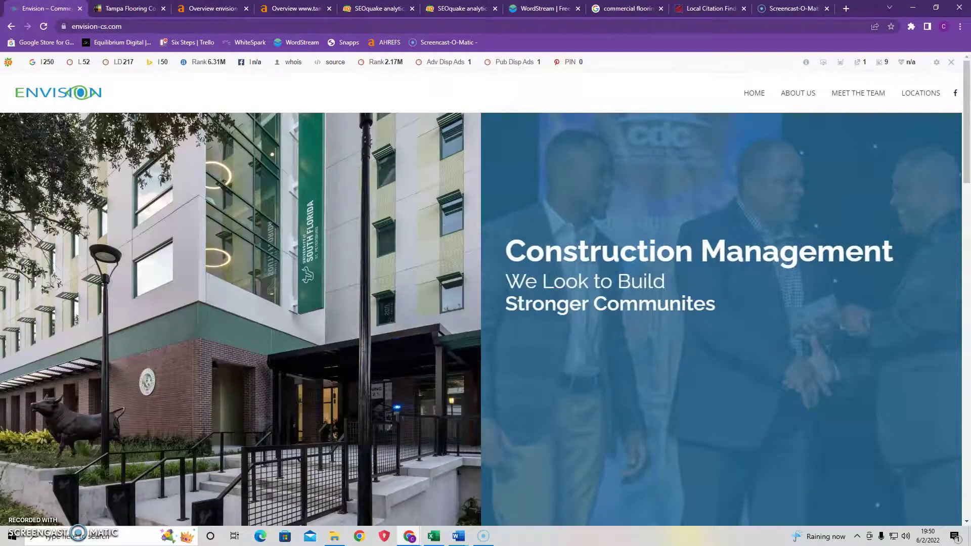
- Revisit the citation results, Google results and Envision Ahrefs overview, ending on envision-cs.com
{"action": "left_click", "coordinate": [704, 9]}
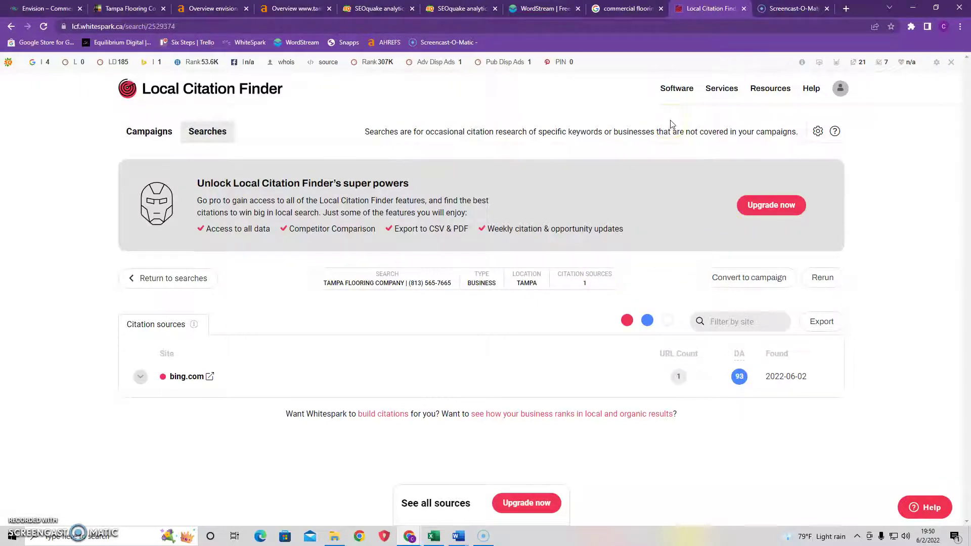
{"action": "left_click", "coordinate": [629, 11]}
{"action": "scroll", "coordinate": [272, 146], "scroll_direction": "up", "scroll_amount": 5}
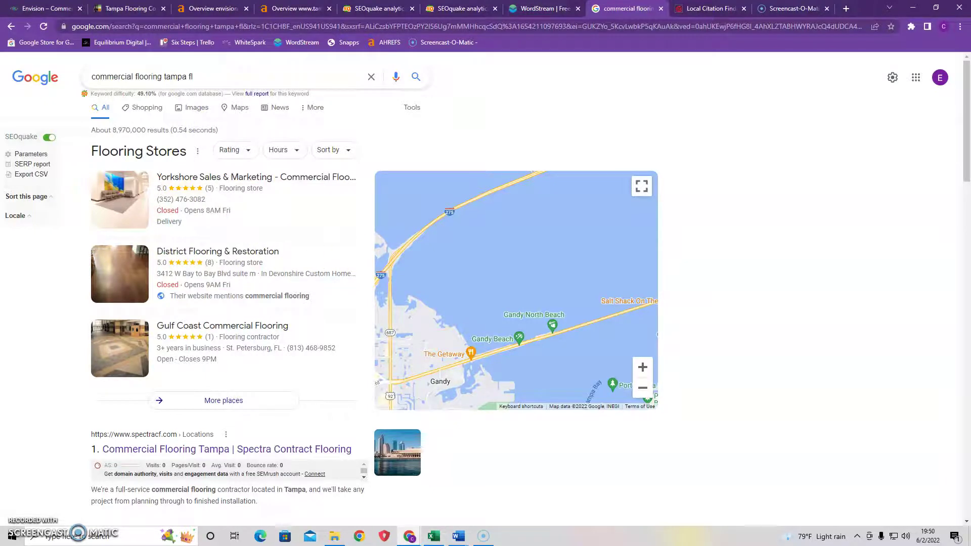
{"action": "left_click", "coordinate": [212, 10]}
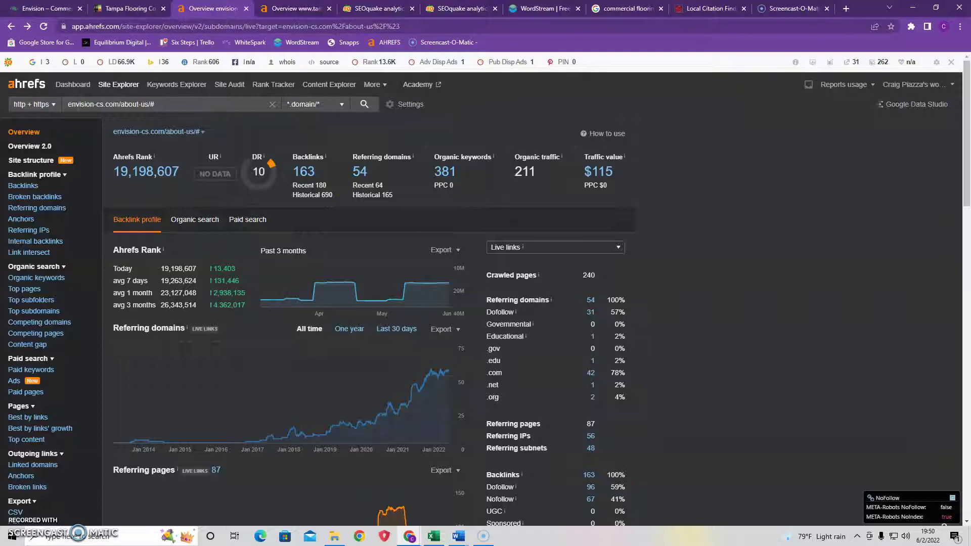
{"action": "left_click", "coordinate": [48, 8]}
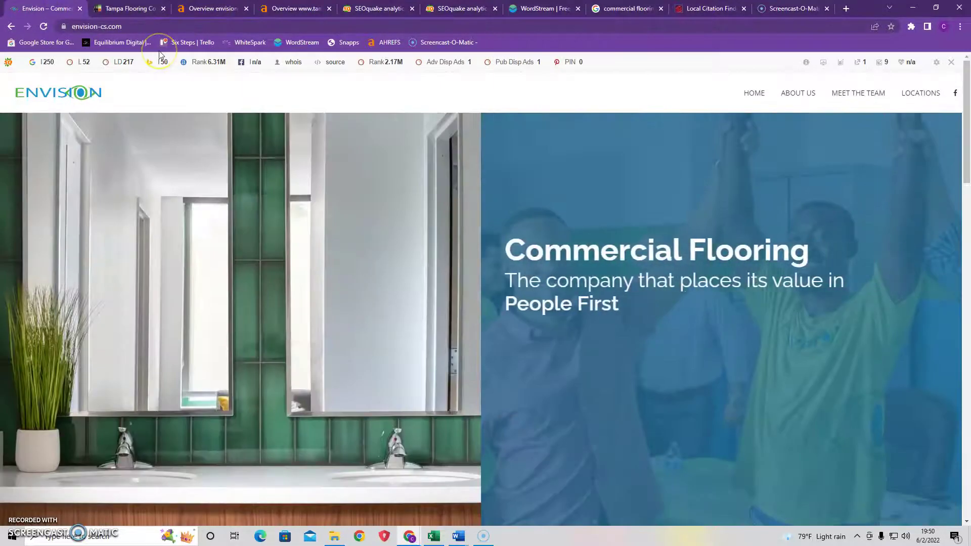